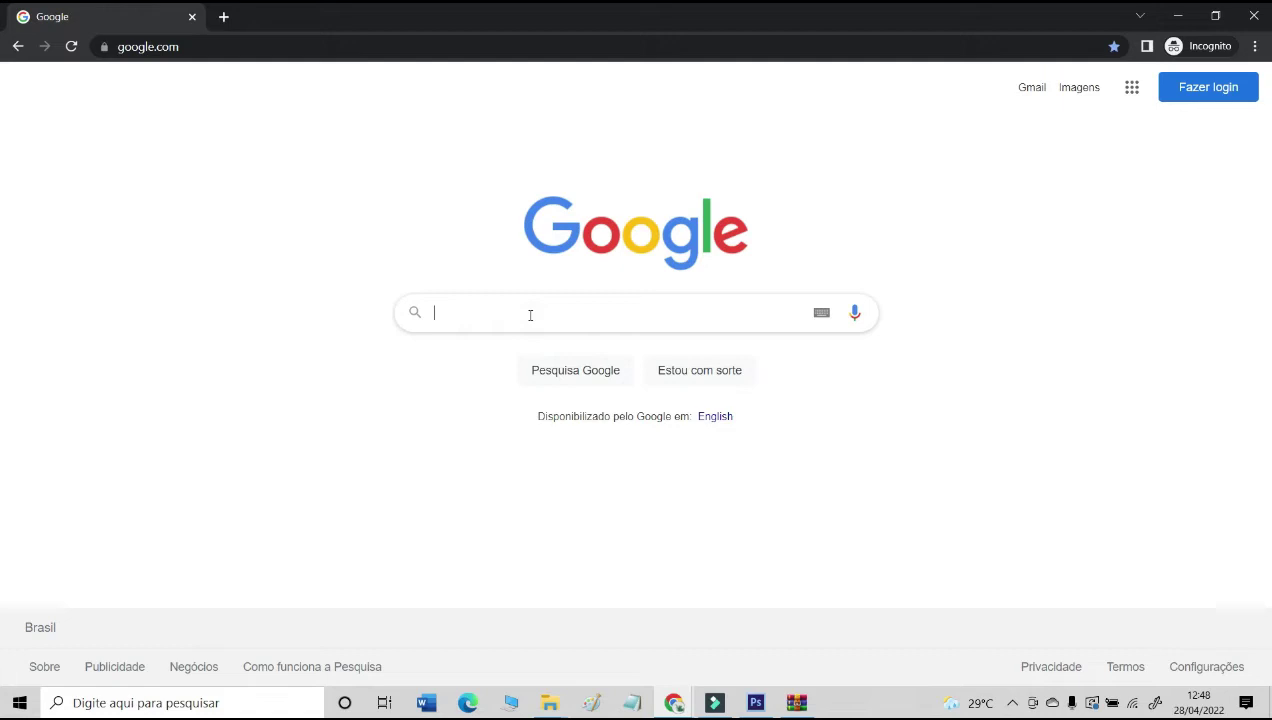
Step: Search Google for PHOTOPEA, open the Photopea editor and close its intro panel
{"action": "type", "text": "PHOTOPEA"}
{"action": "key", "text": "Return"}
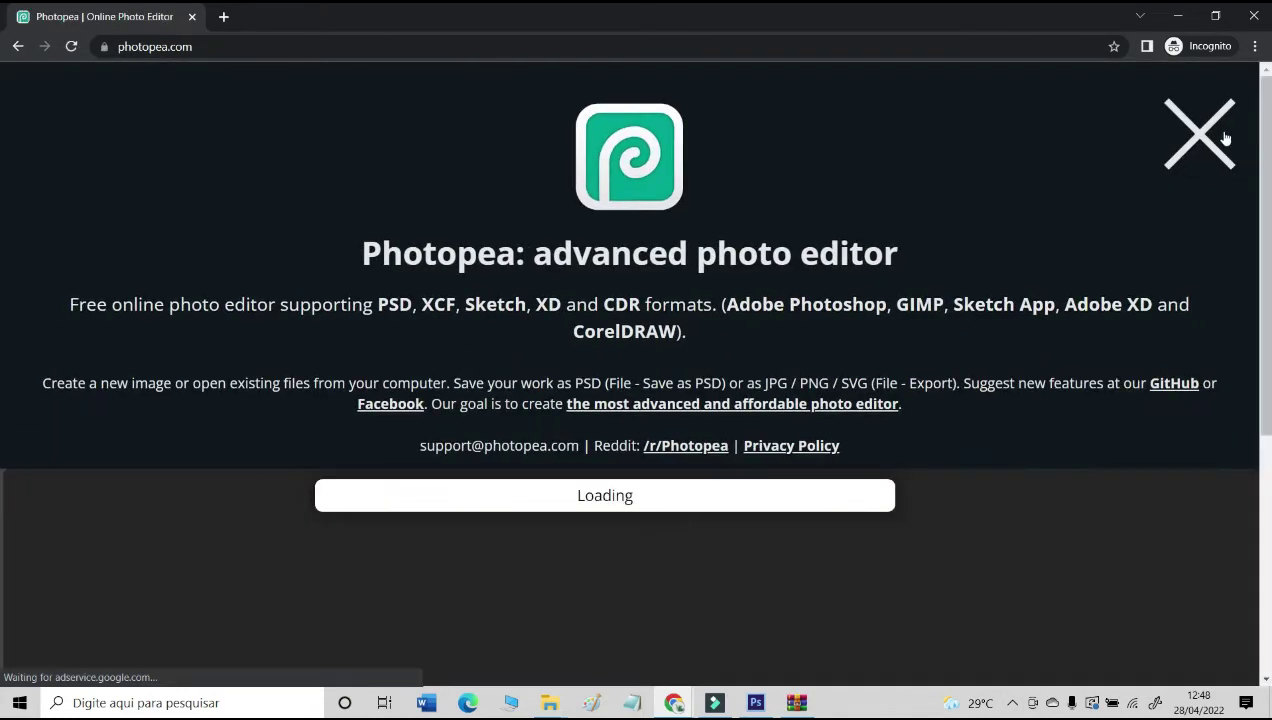
{"action": "left_click", "coordinate": [1201, 145]}
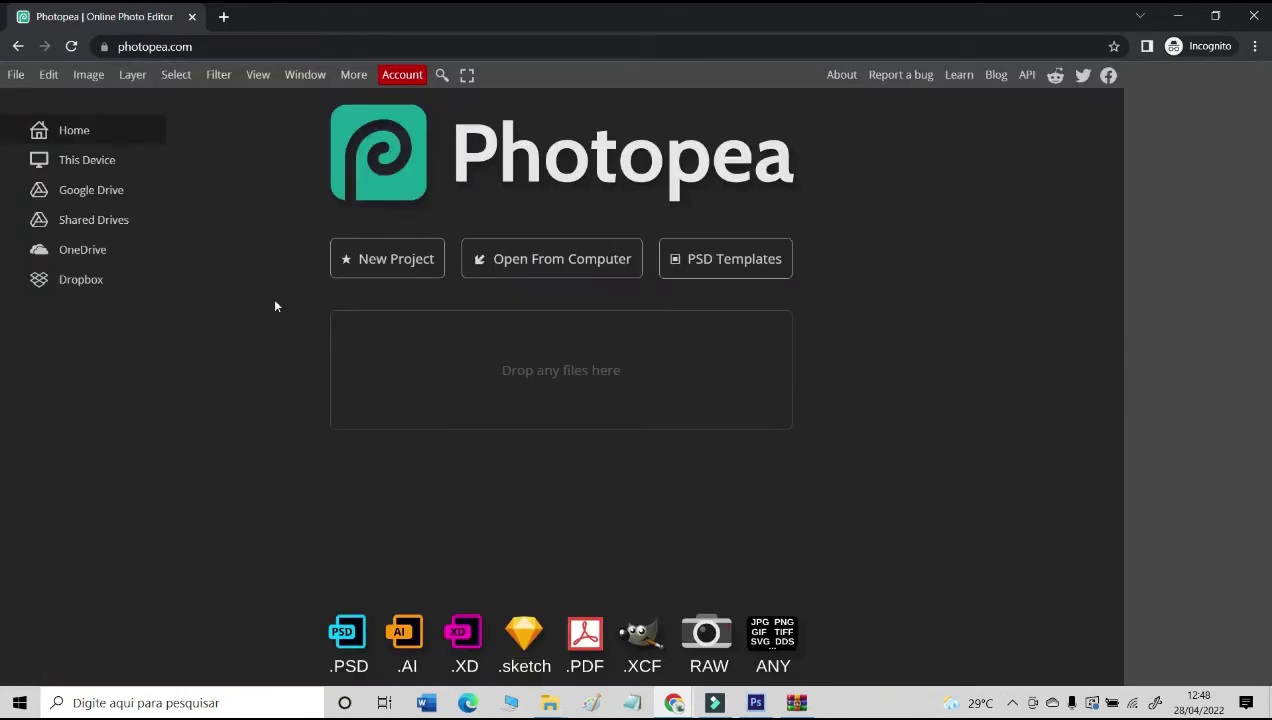
Step: Start a new project of width 4500 and height 5400 pixels with a Black background
{"action": "left_click", "coordinate": [393, 271]}
{"action": "double_click", "coordinate": [128, 178]}
{"action": "type", "text": "4500"}
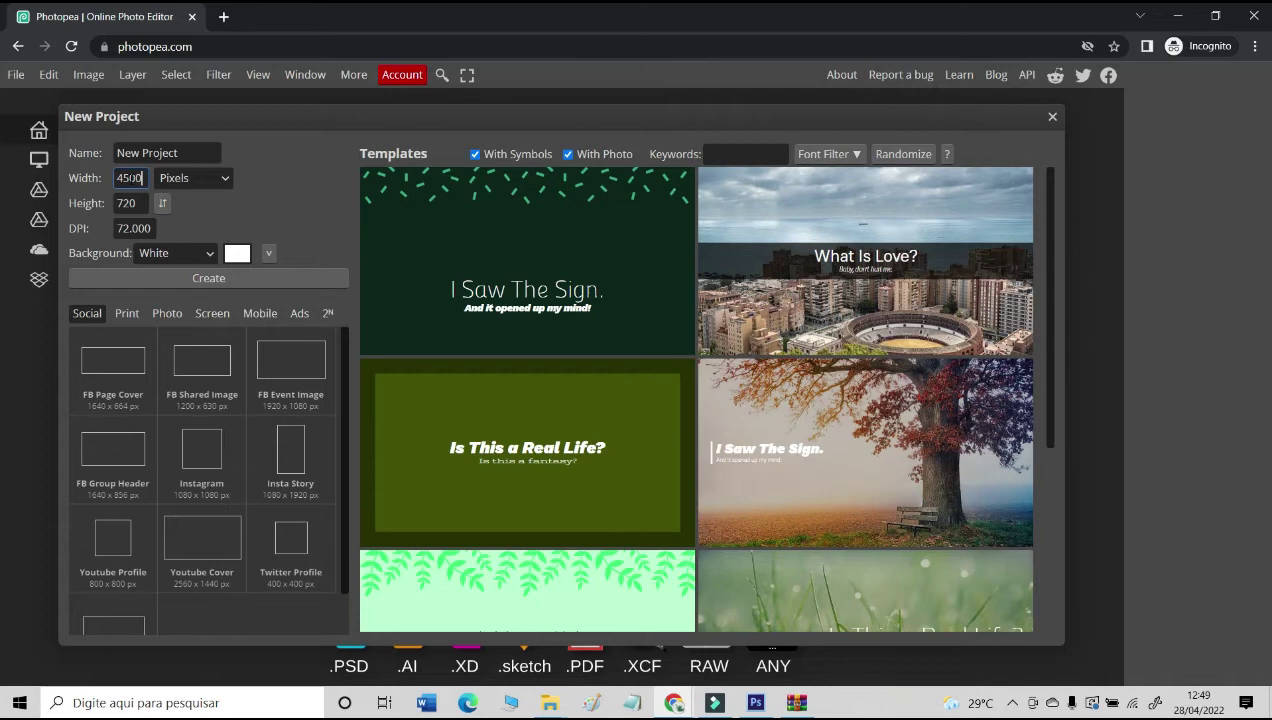
{"action": "key", "text": "Tab"}
{"action": "type", "text": "540"}
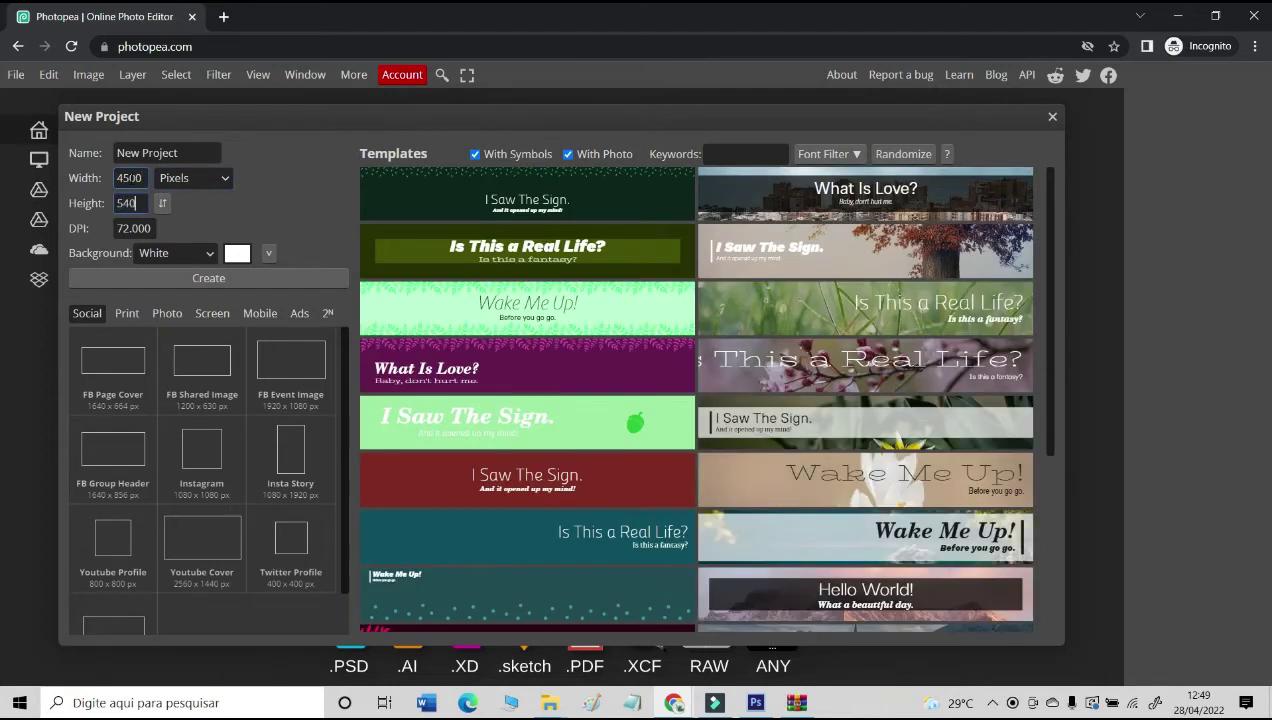
{"action": "type", "text": "0"}
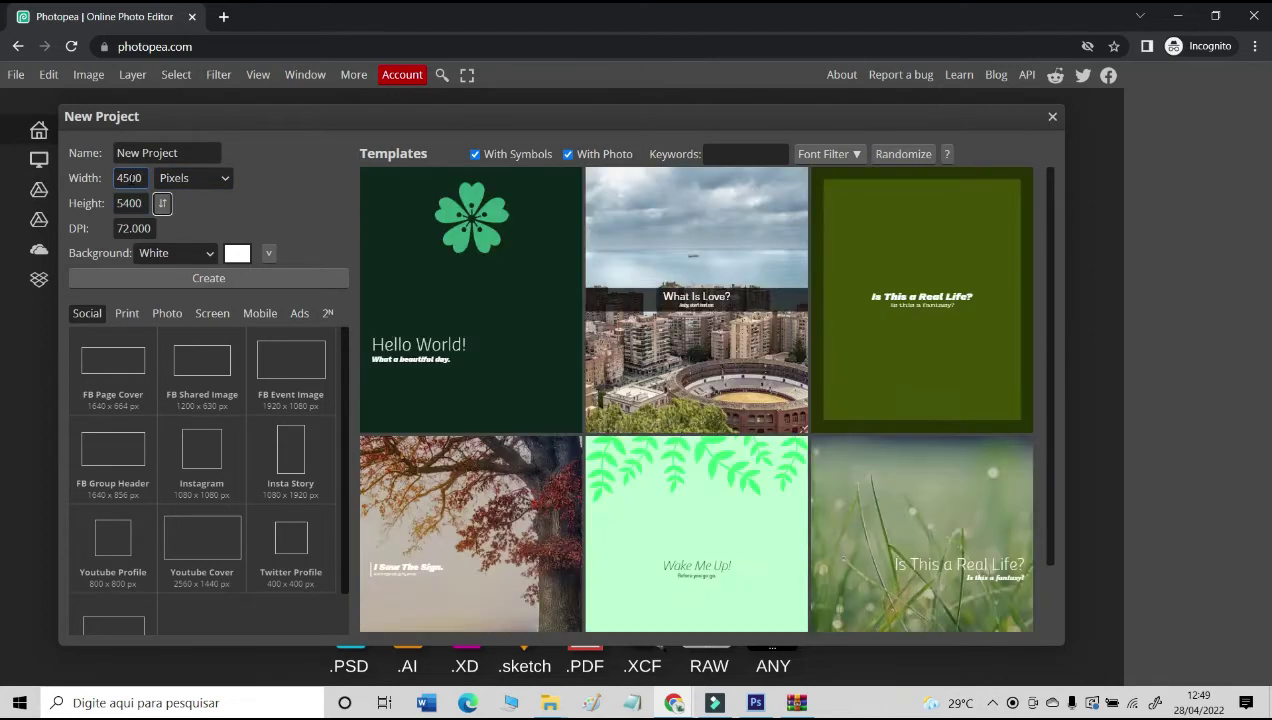
{"action": "key", "text": "Tab"}
{"action": "key", "text": "Tab"}
{"action": "left_click", "coordinate": [208, 254]}
{"action": "left_click", "coordinate": [211, 288]}
{"action": "left_click", "coordinate": [238, 286]}
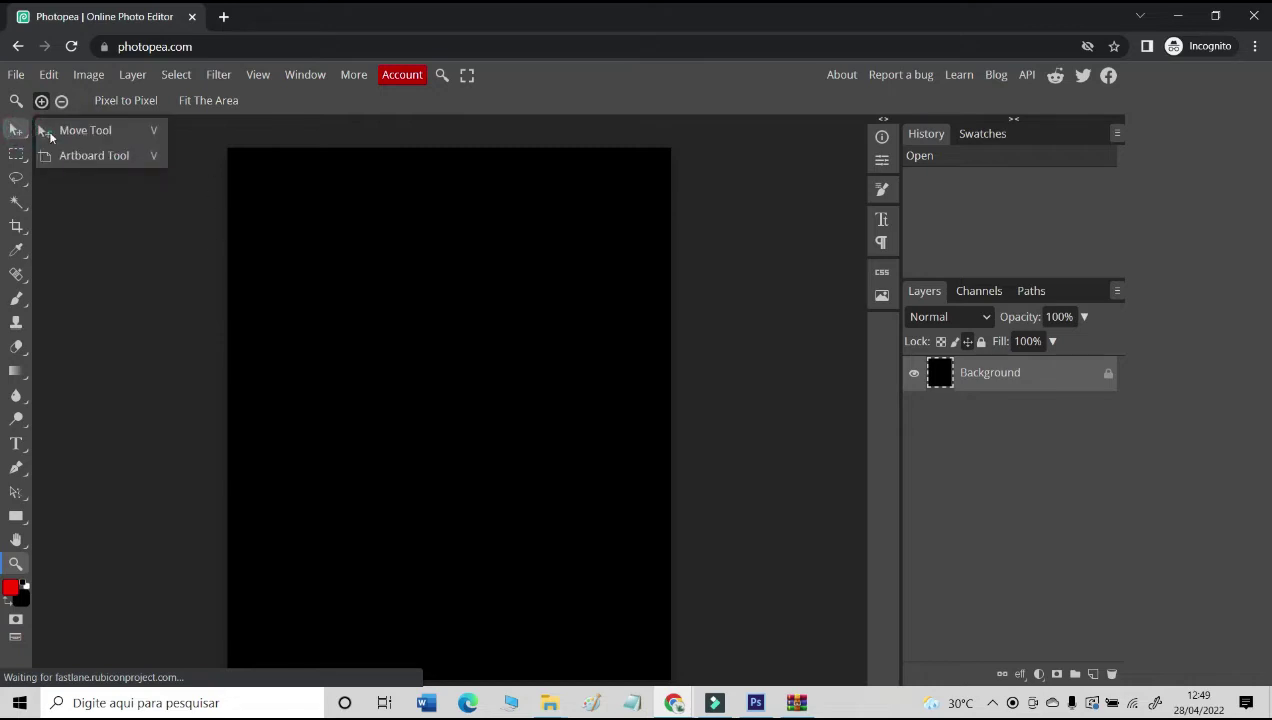
Step: With Move Tool transform controls on, place the EAT SLEEP FLY THE PLANE REPEAT design and select Background
{"action": "left_click", "coordinate": [50, 136]}
{"action": "left_click", "coordinate": [124, 102]}
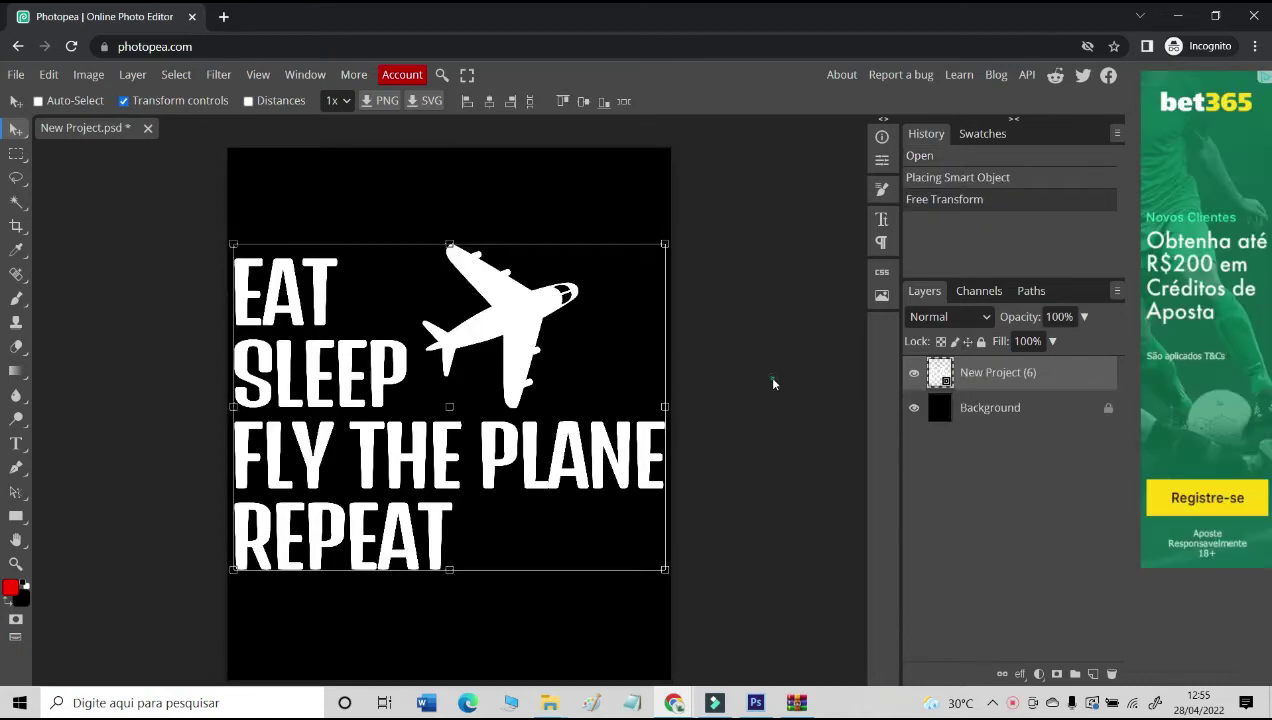
{"action": "left_click", "coordinate": [773, 384]}
{"action": "left_click", "coordinate": [993, 409]}
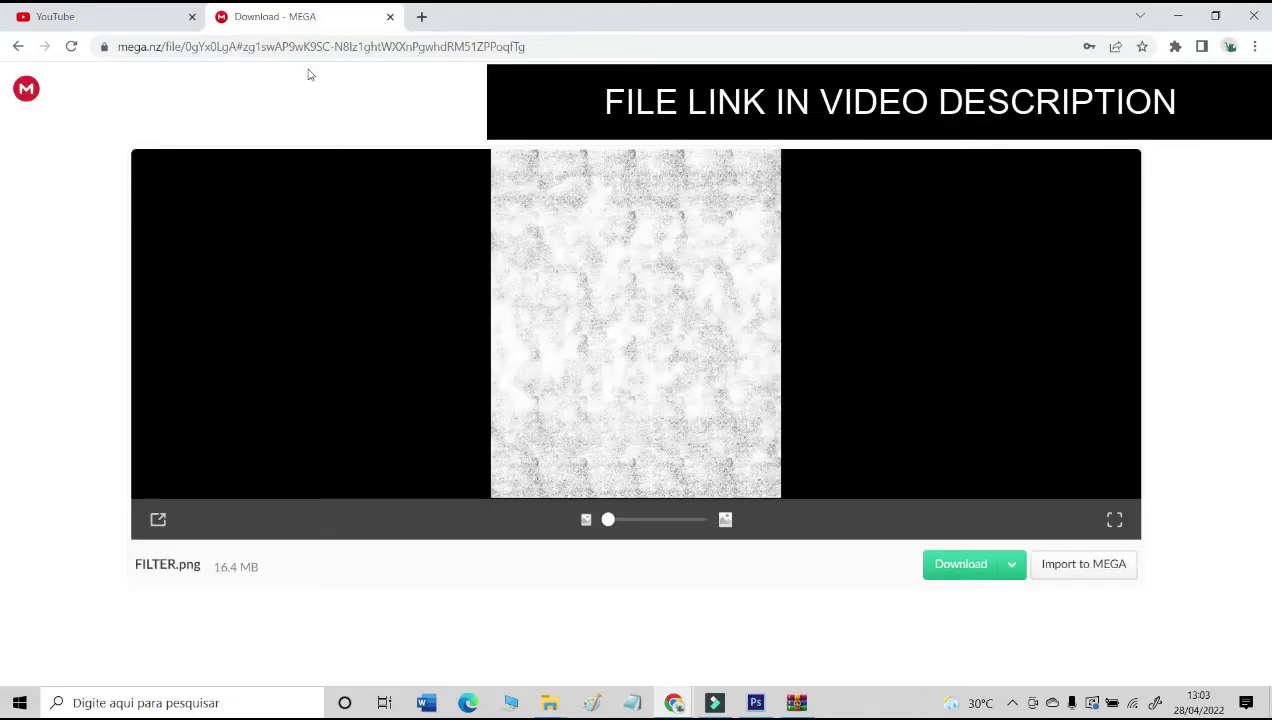
Step: Download the 16.4 MB FILTER.png texture file from the MEGA page
{"action": "left_click", "coordinate": [956, 574]}
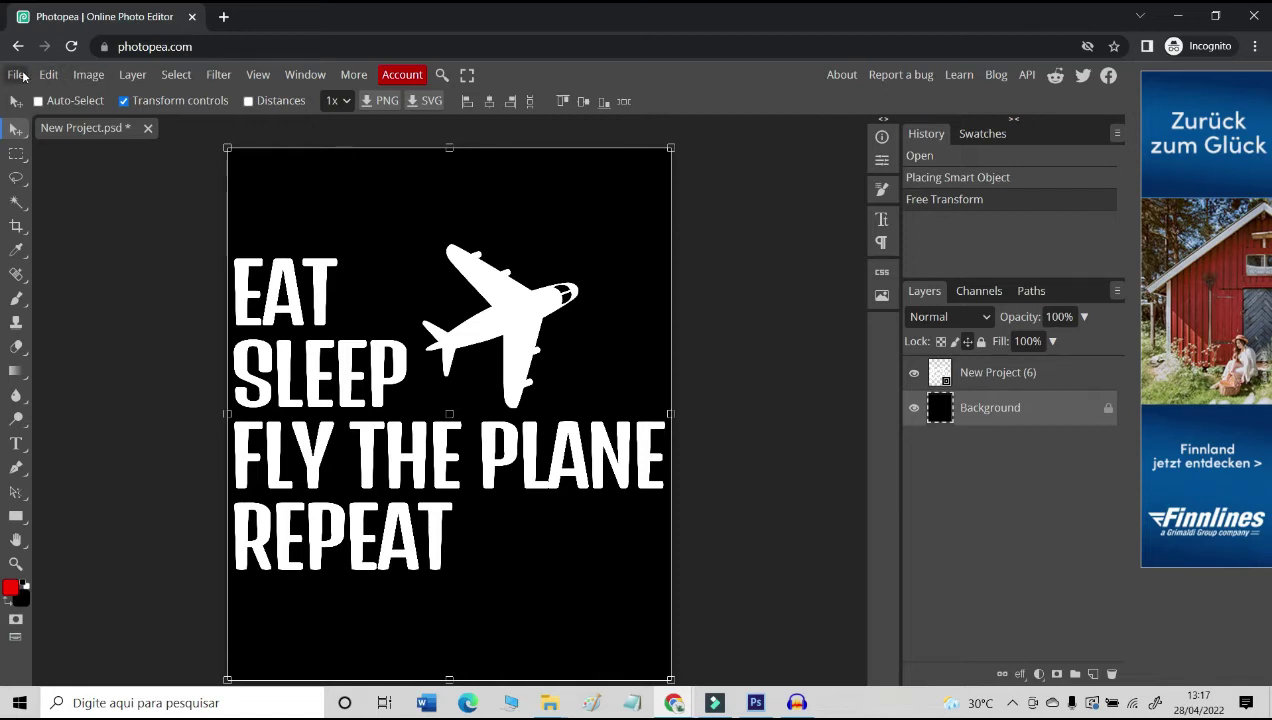
Step: Place FILTER.png from Downloads into the project using File > Open & Place
{"action": "left_click", "coordinate": [16, 75]}
{"action": "left_click", "coordinate": [26, 155]}
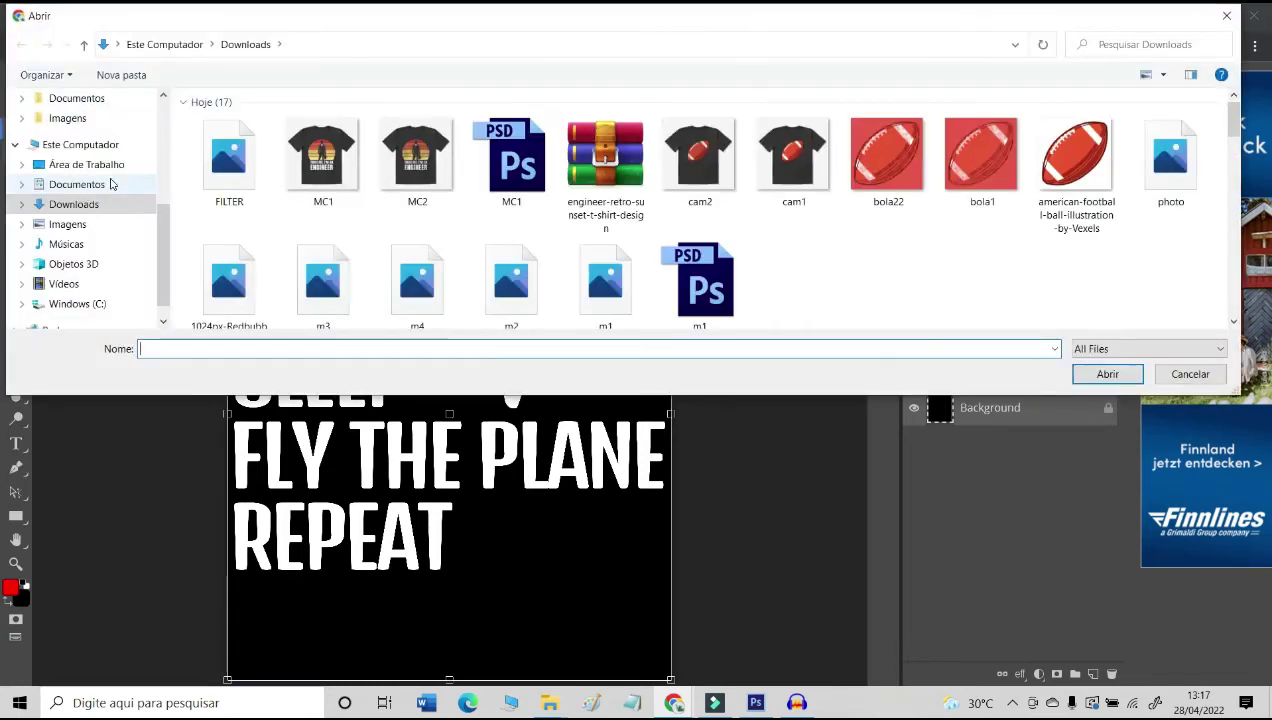
{"action": "left_click", "coordinate": [228, 155]}
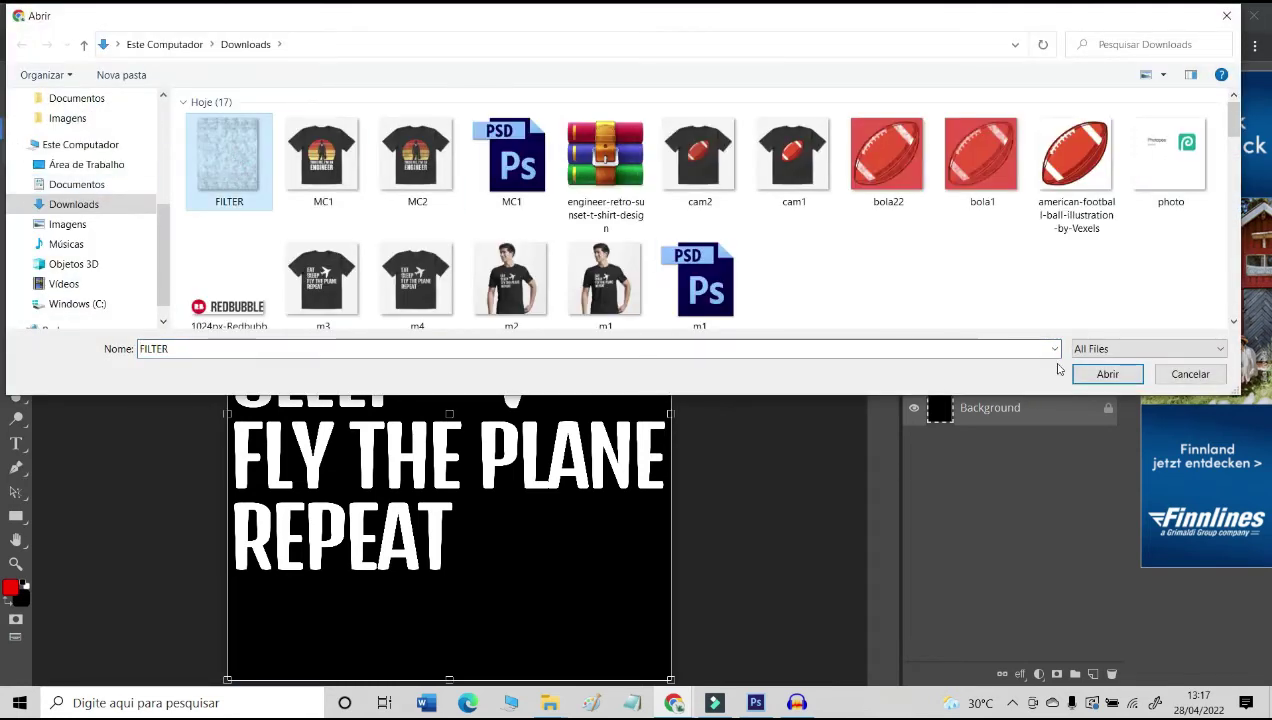
{"action": "left_click", "coordinate": [1087, 374]}
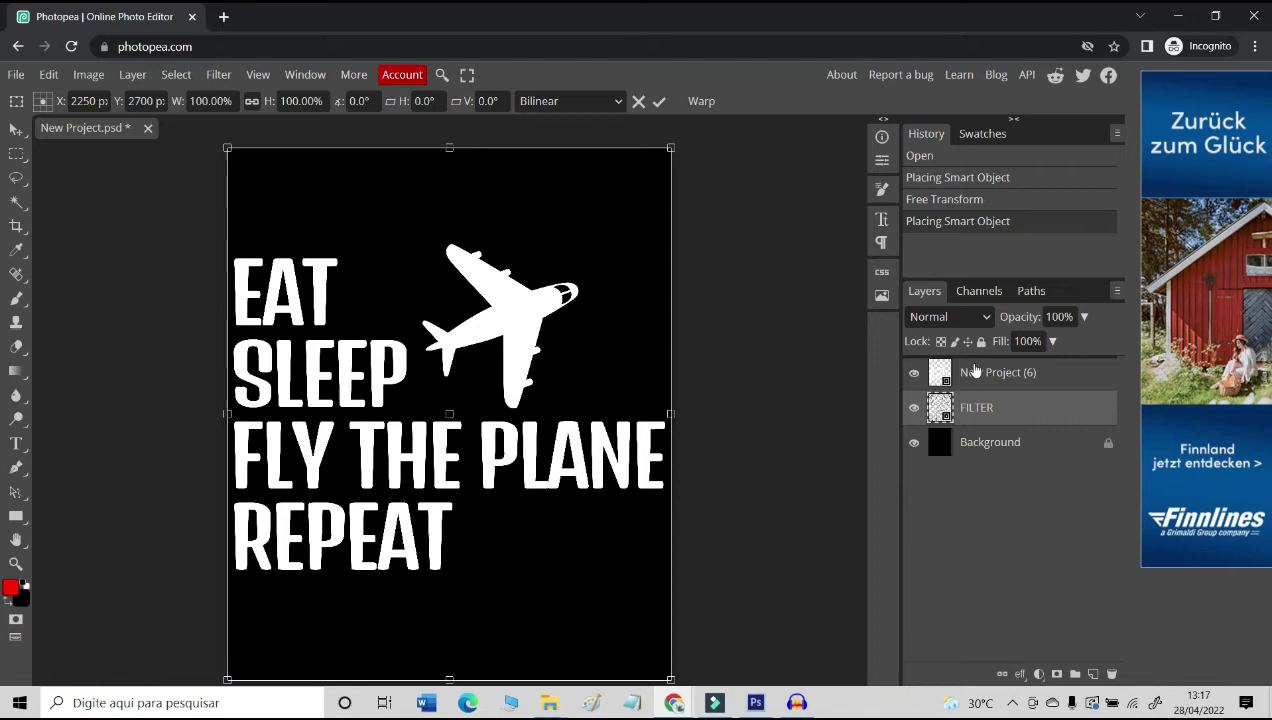
Step: Stack the FILTER layer above New Project (6) and rasterize the New Project (6) layer
{"action": "left_click_drag", "start_coordinate": [975, 370], "coordinate": [1012, 414]}
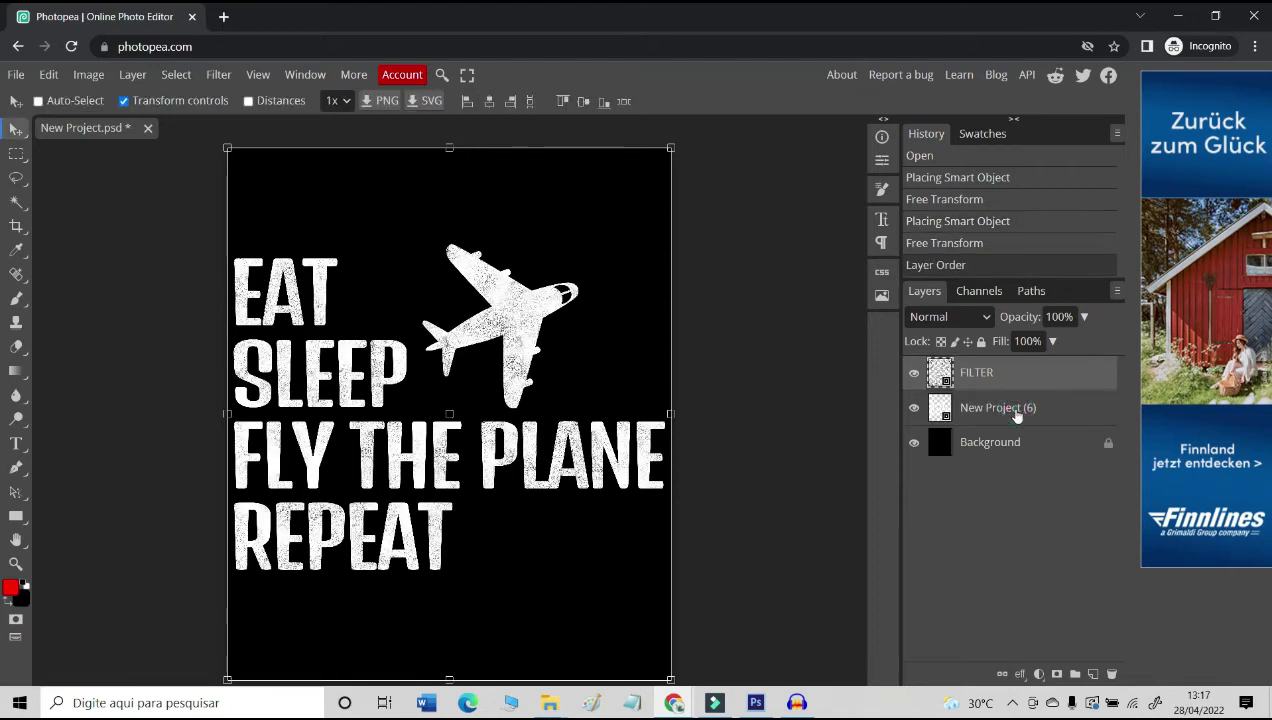
{"action": "left_click", "coordinate": [1016, 416]}
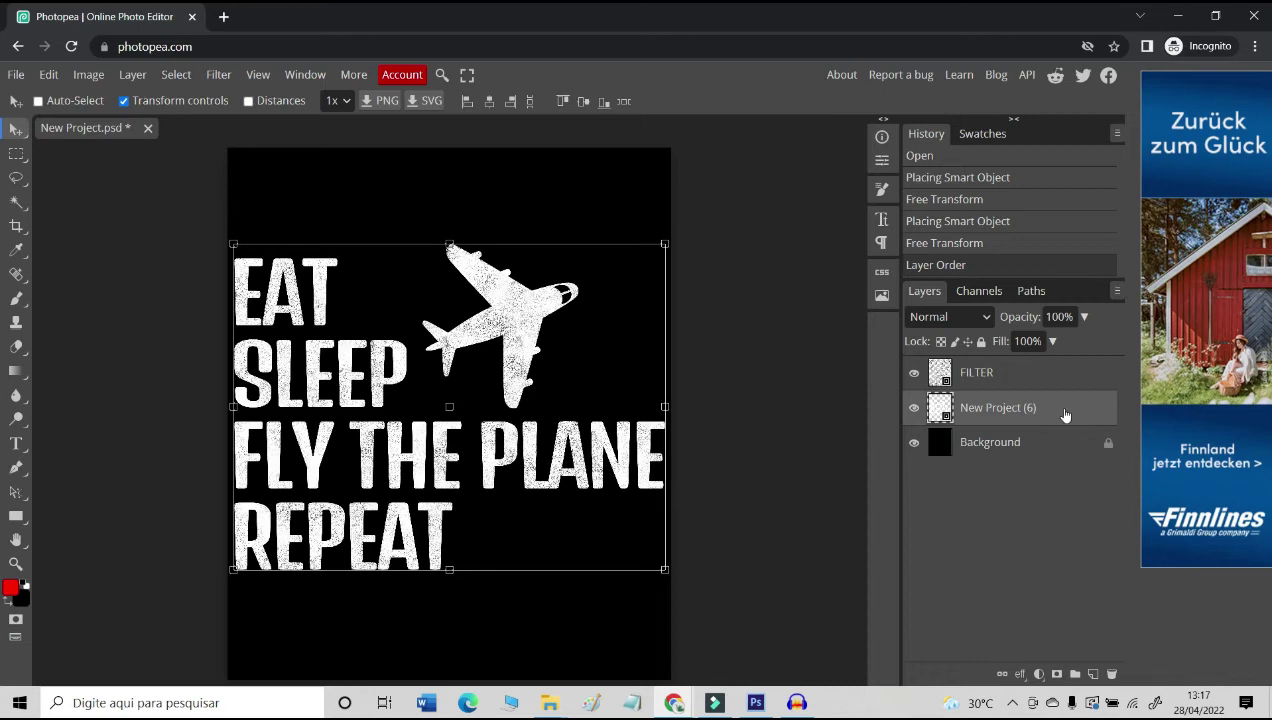
{"action": "right_click", "coordinate": [1064, 414]}
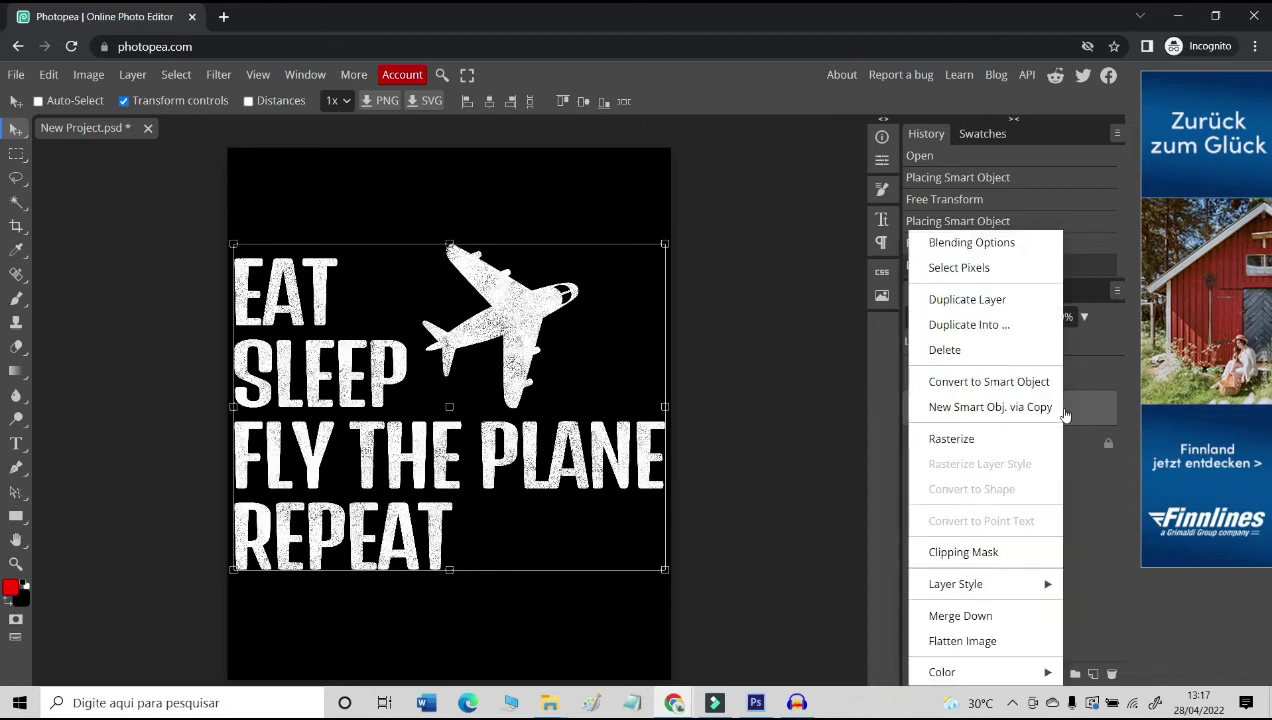
{"action": "left_click", "coordinate": [996, 440]}
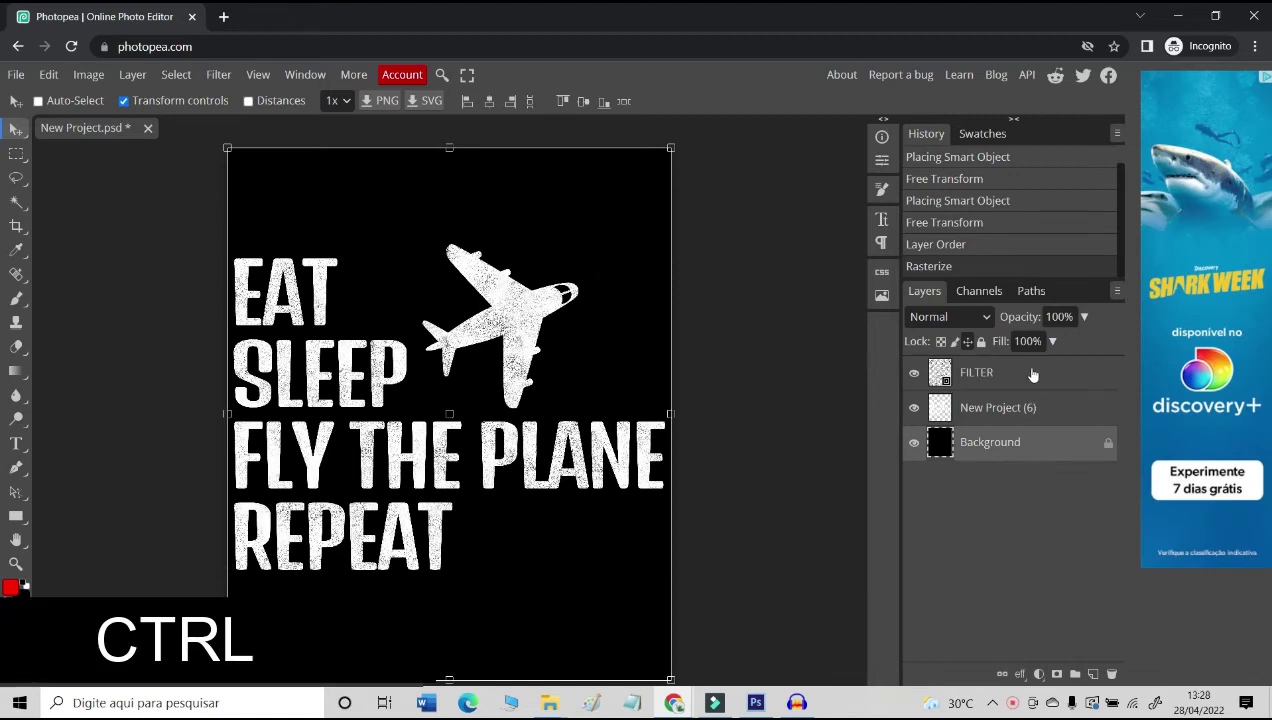
Step: Load FILTER's pixels as a selection, delete that area from New Project (6), then deselect
{"action": "left_click", "coordinate": [1033, 374]}
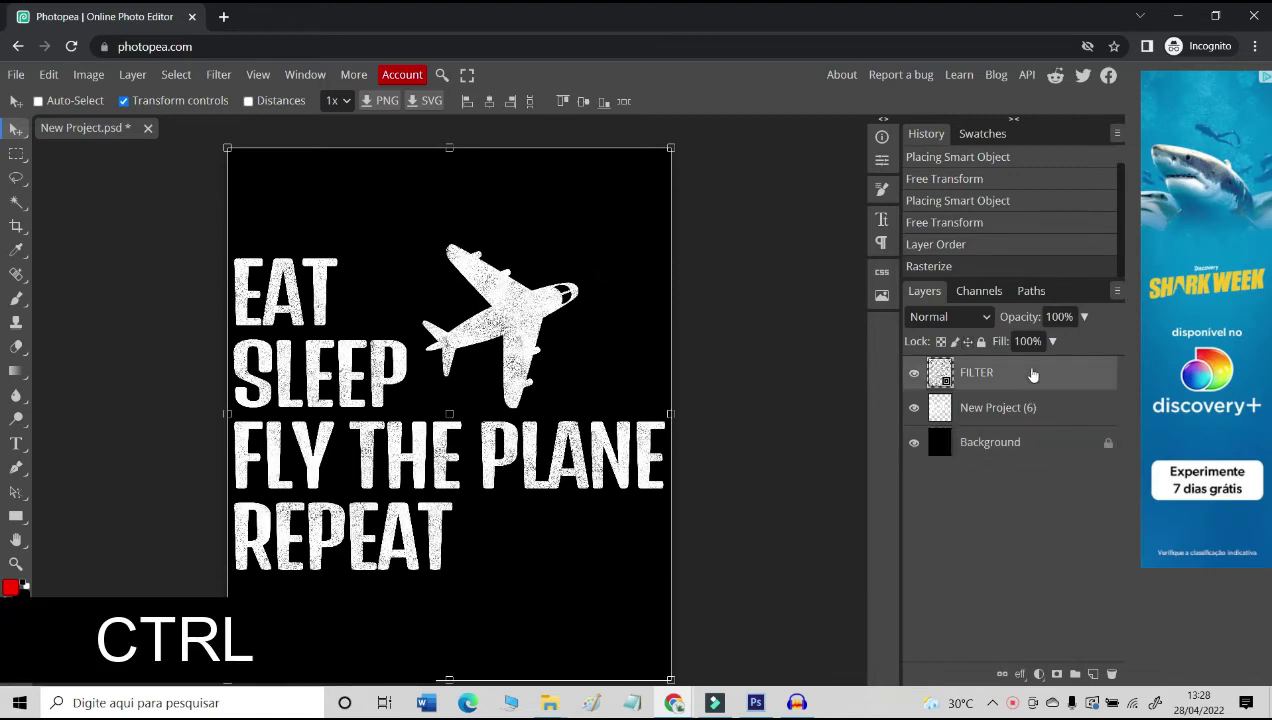
{"action": "left_click", "coordinate": [942, 370], "text": "ctrl"}
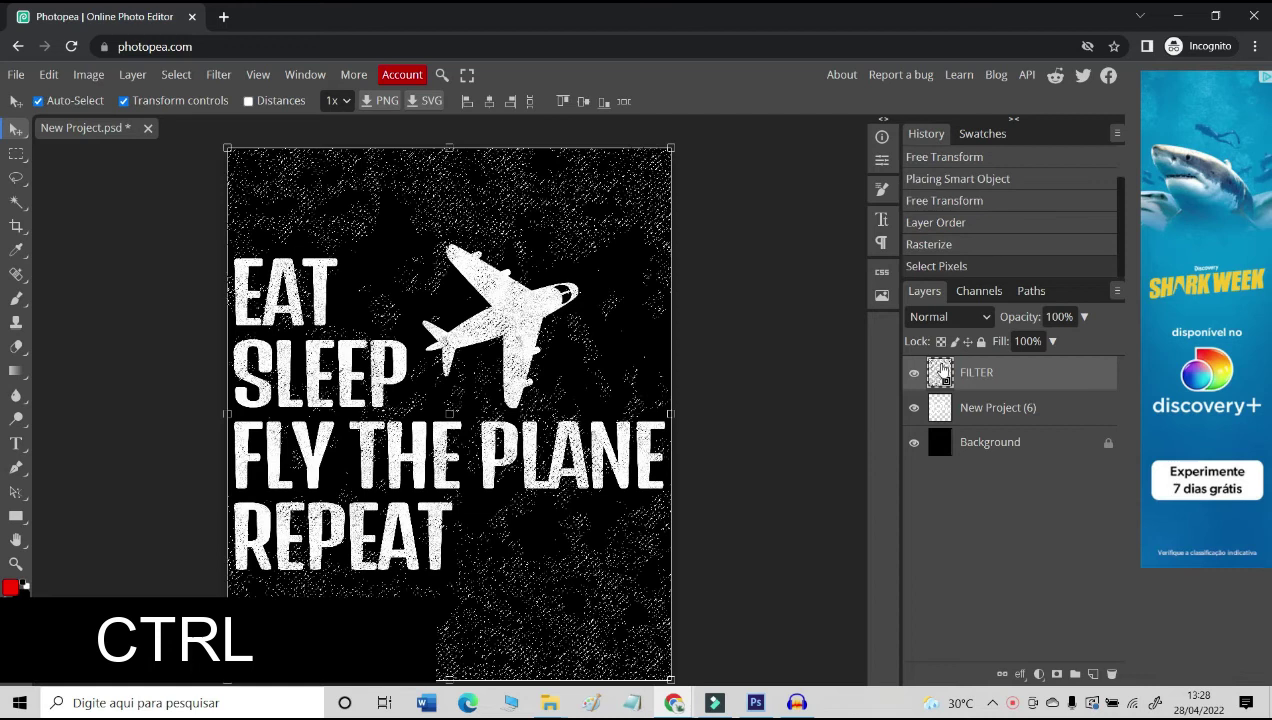
{"action": "left_click", "coordinate": [987, 422]}
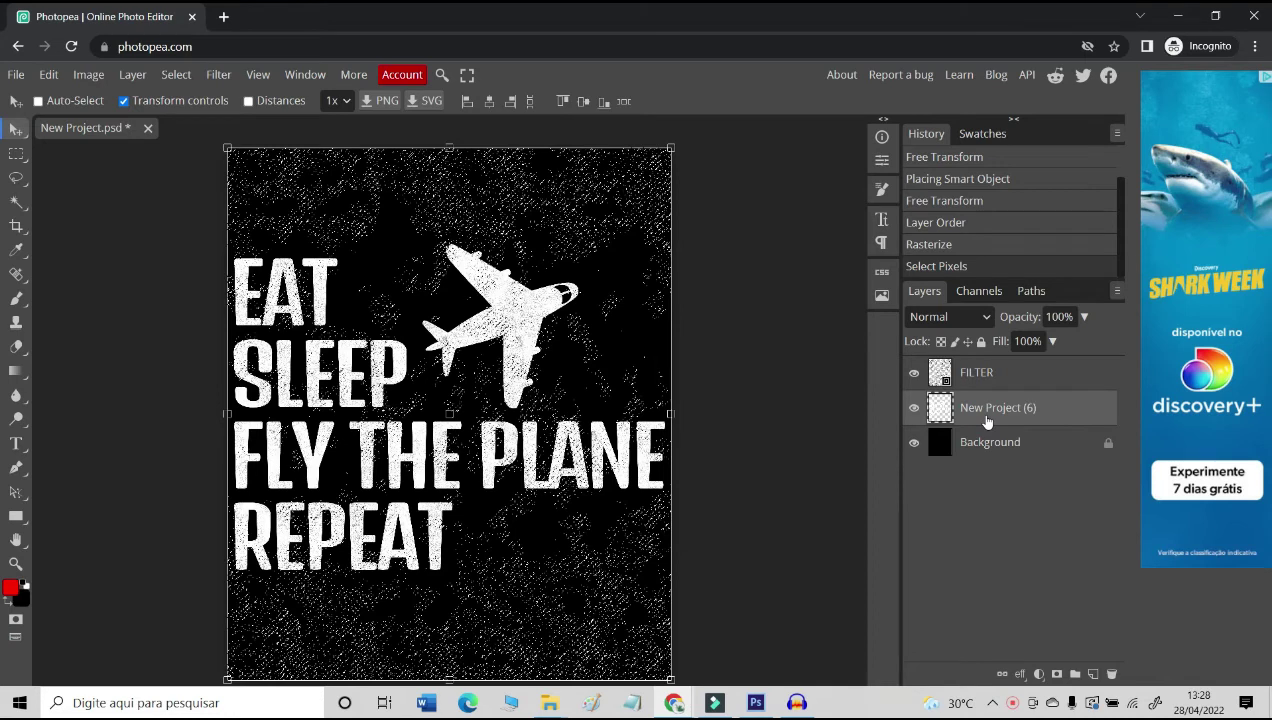
{"action": "key", "text": "Delete"}
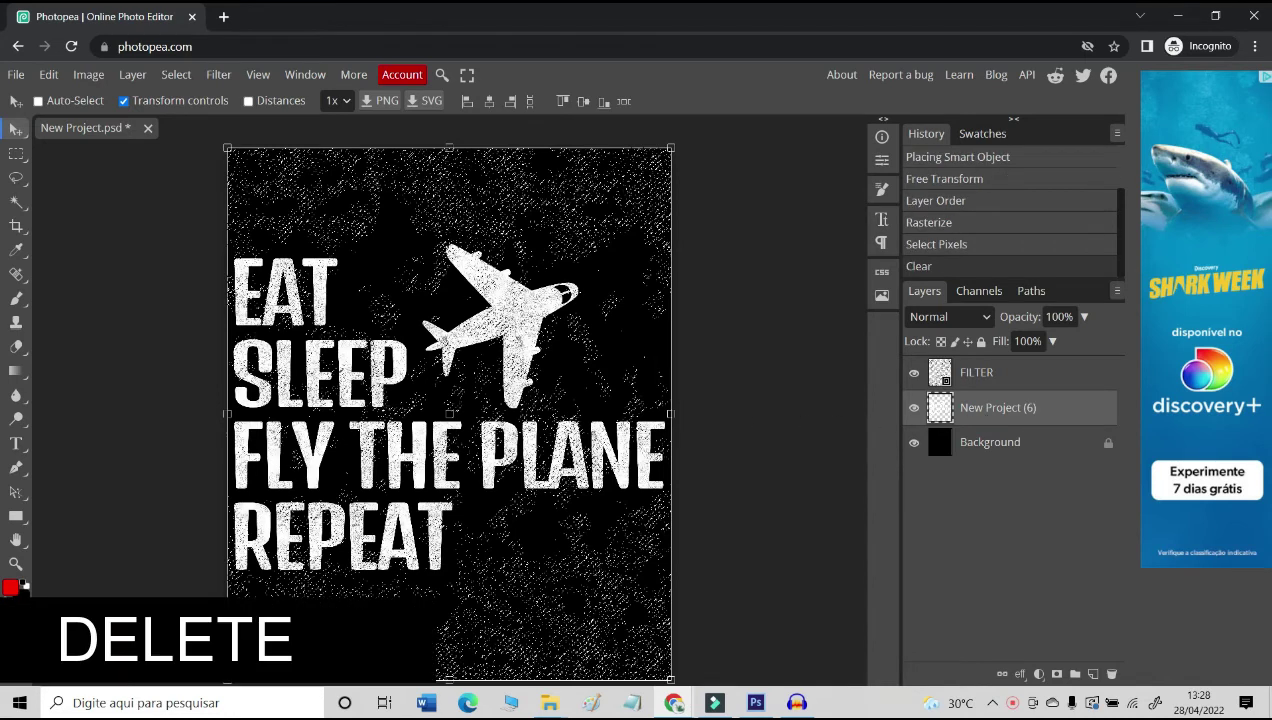
{"action": "left_click", "coordinate": [178, 75]}
{"action": "left_click", "coordinate": [198, 124]}
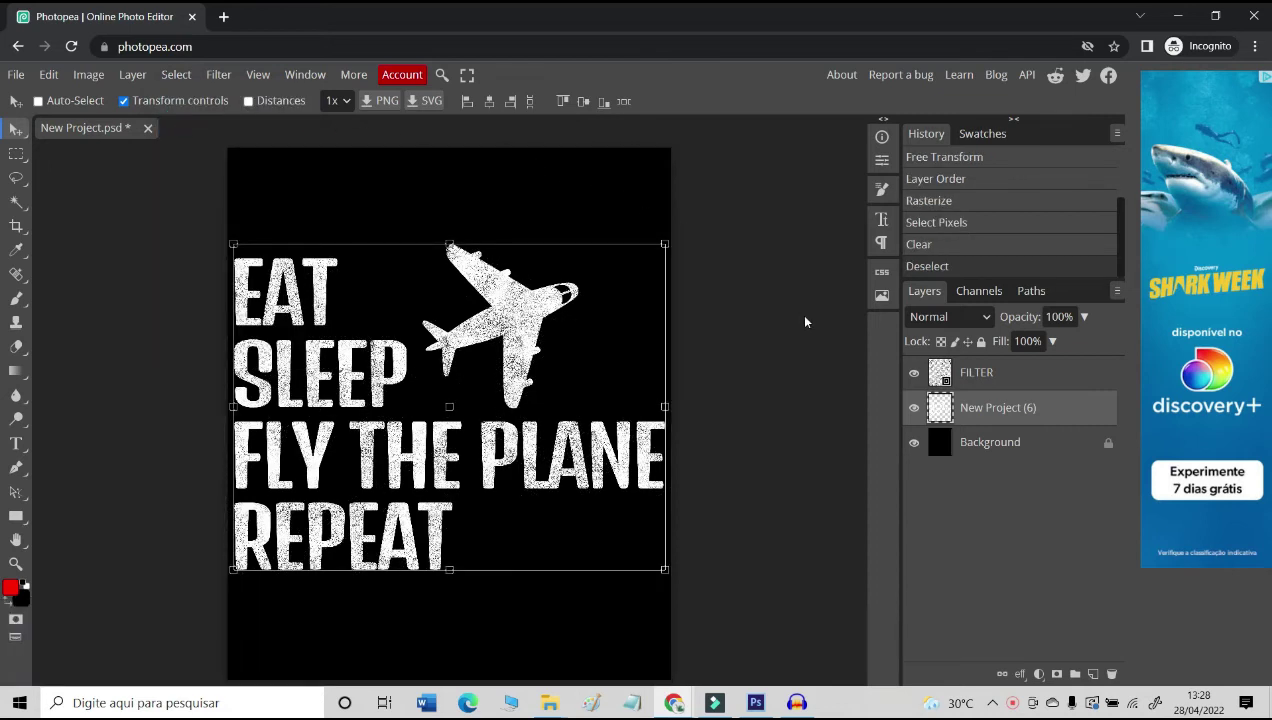
Step: Delete the FILTER layer and zoom and pan in to inspect the distressed plane and lettering
{"action": "left_click", "coordinate": [1066, 380]}
{"action": "key", "text": "Delete"}
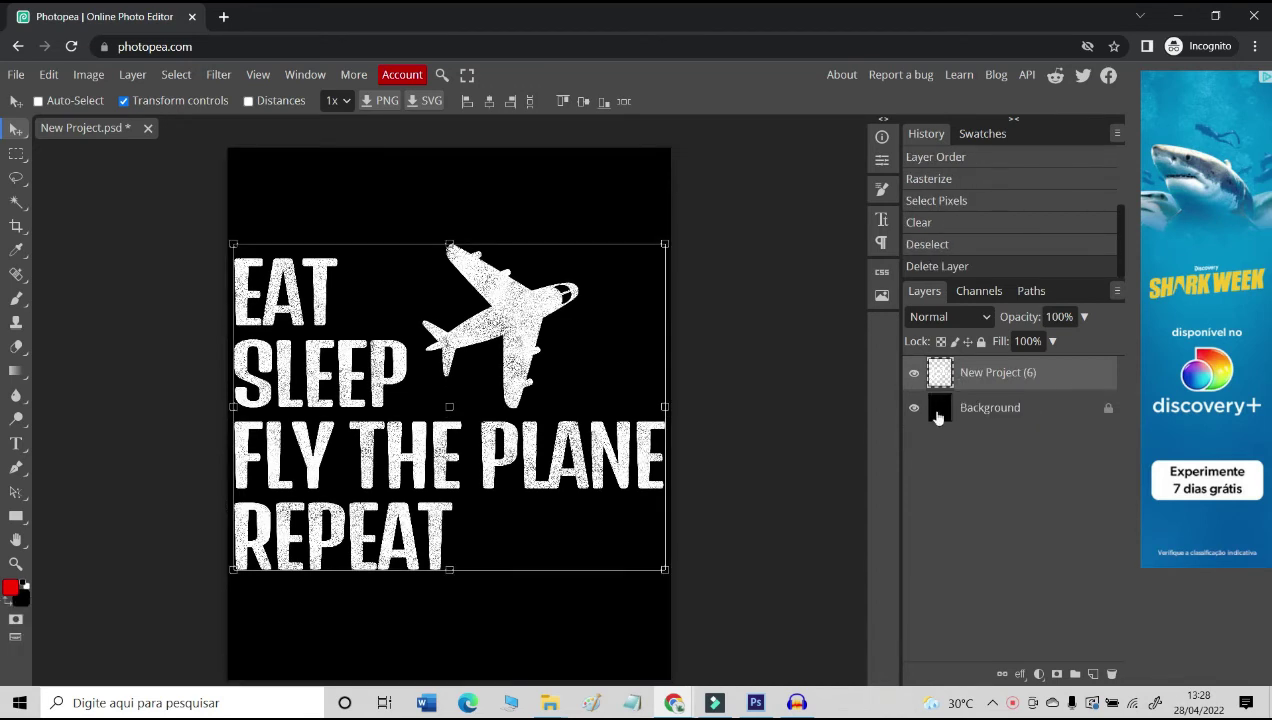
{"action": "left_click", "coordinate": [930, 408]}
{"action": "key", "text": "z"}
{"action": "left_click_drag", "start_coordinate": [480, 298], "coordinate": [511, 275]}
{"action": "scroll", "coordinate": [511, 275], "scroll_direction": "down", "scroll_amount": 3}
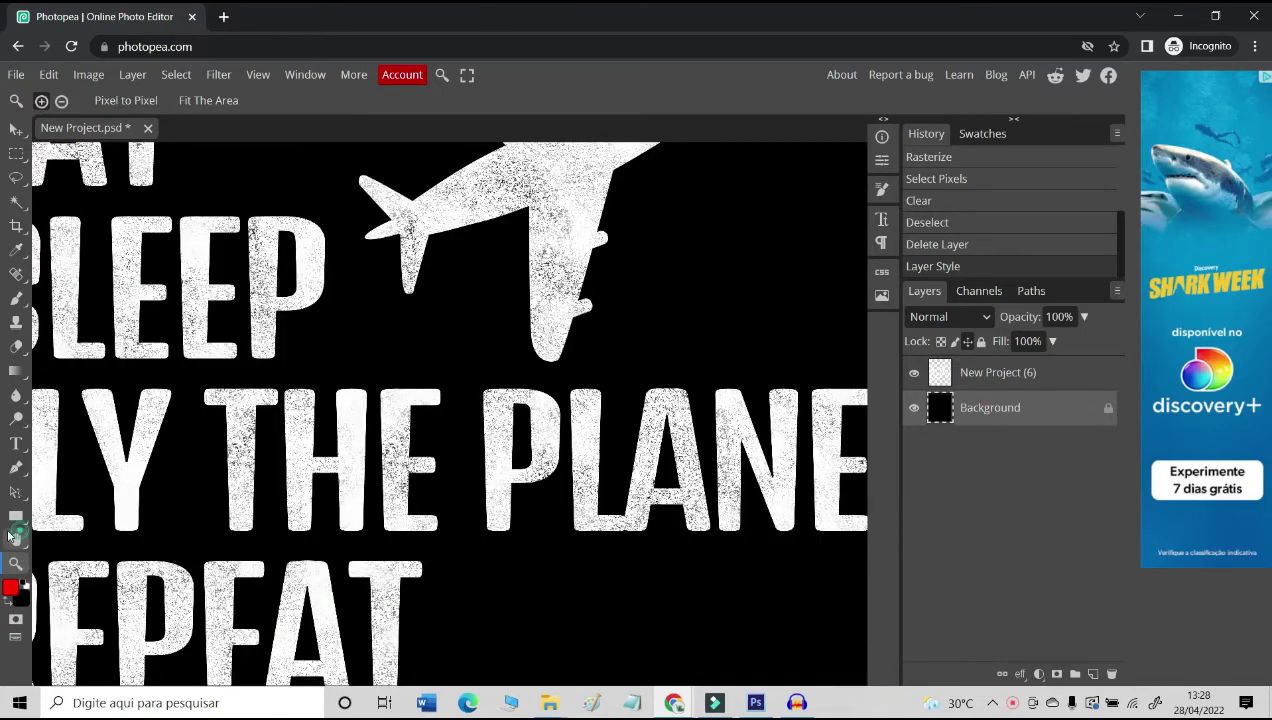
{"action": "left_click", "coordinate": [16, 540]}
{"action": "left_click_drag", "start_coordinate": [284, 426], "coordinate": [480, 511]}
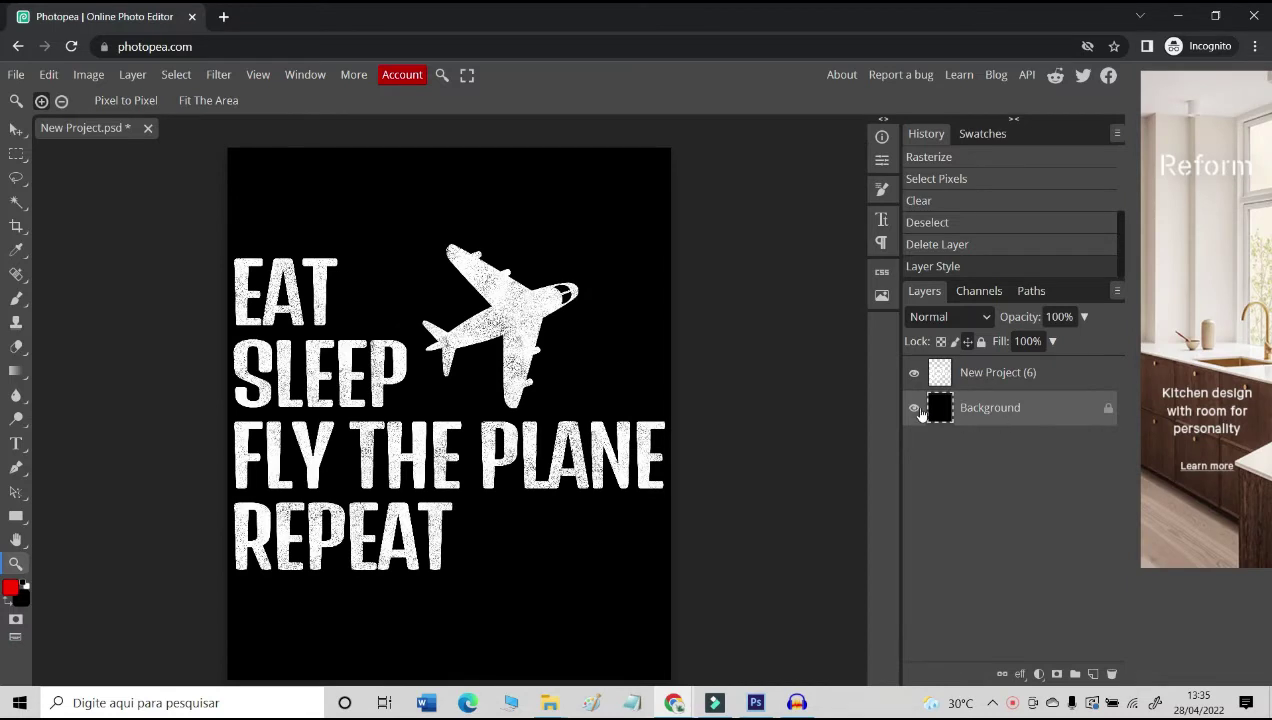
Step: Hide the black Background layer and save the design as a transparent PNG via Export as
{"action": "left_click", "coordinate": [913, 407]}
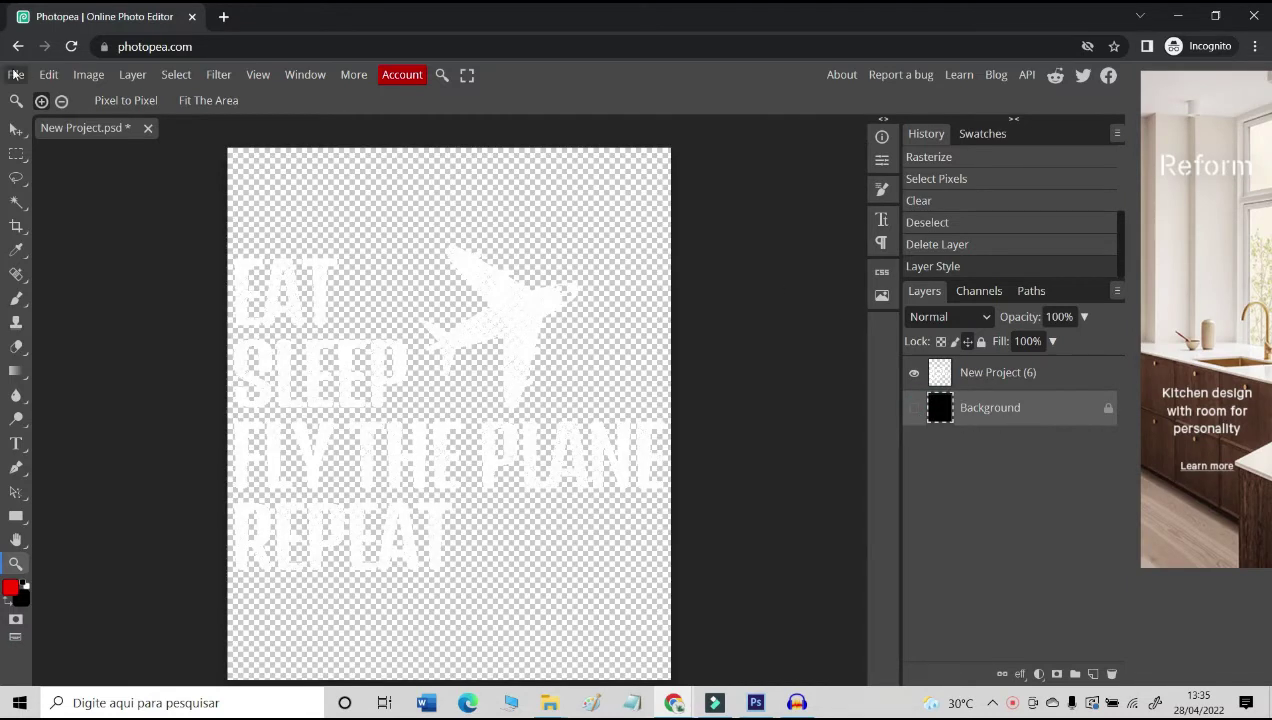
{"action": "left_click", "coordinate": [16, 75]}
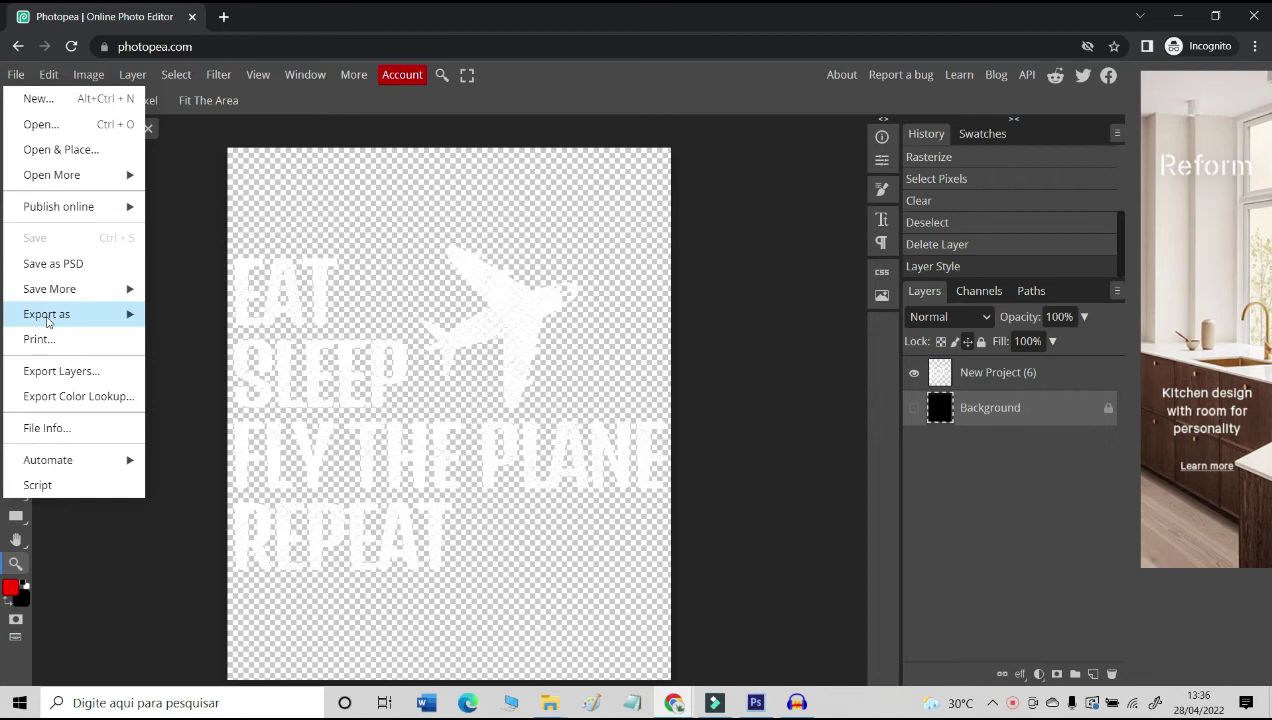
{"action": "mouse_move", "coordinate": [80, 320]}
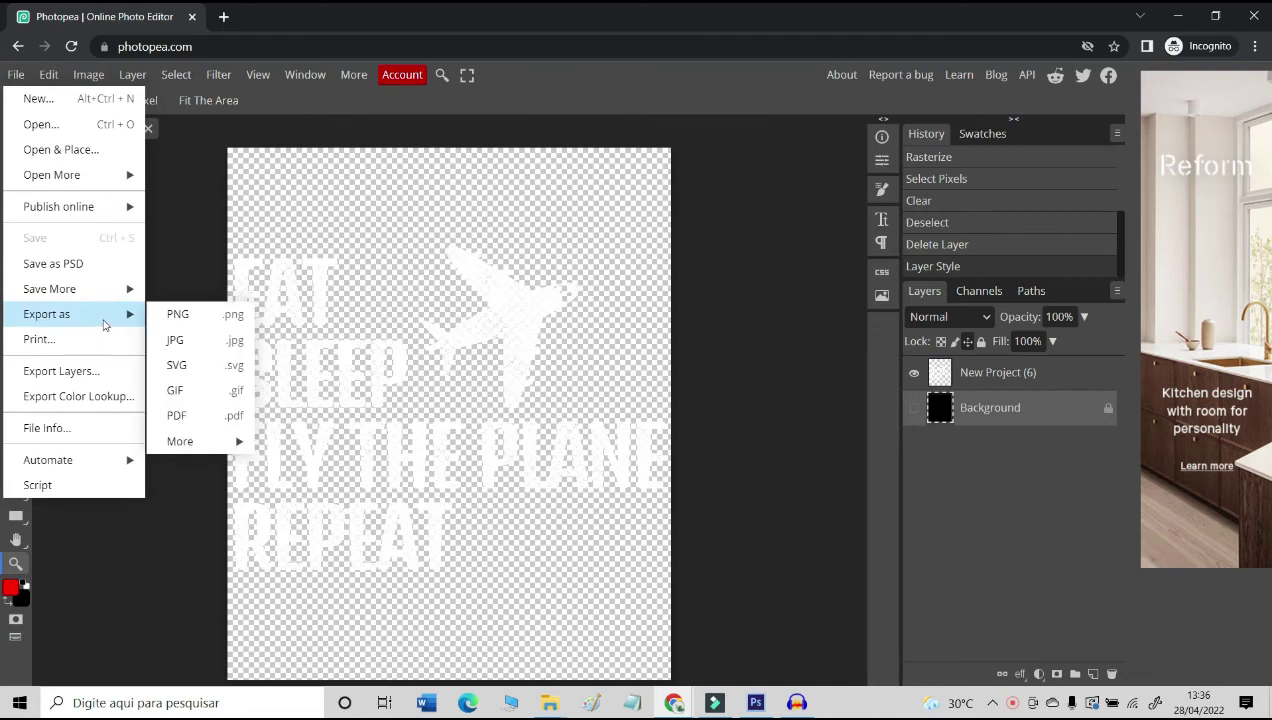
{"action": "left_click", "coordinate": [195, 318]}
{"action": "left_click", "coordinate": [679, 351]}
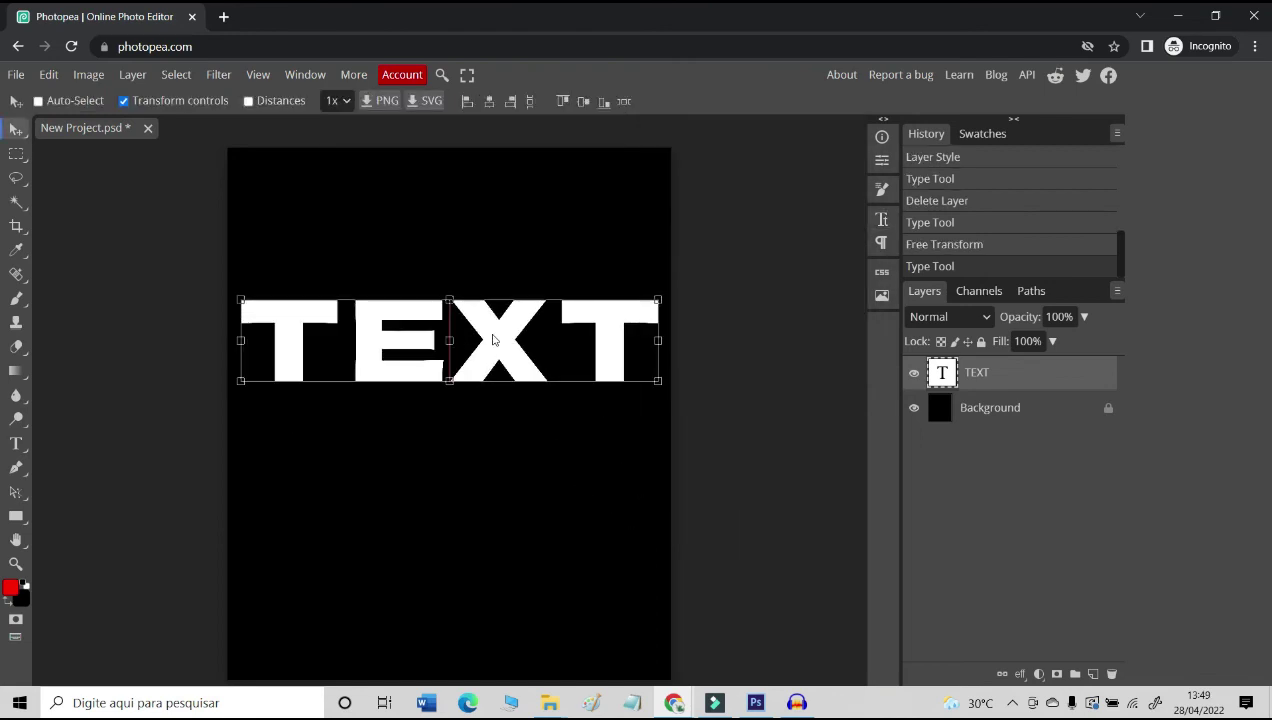
Step: Rasterize the white Dela Gothic One TEXT type layer into a pixel layer
{"action": "left_click_drag", "start_coordinate": [492, 340], "coordinate": [494, 342]}
{"action": "left_click", "coordinate": [744, 475]}
{"action": "left_click", "coordinate": [985, 415]}
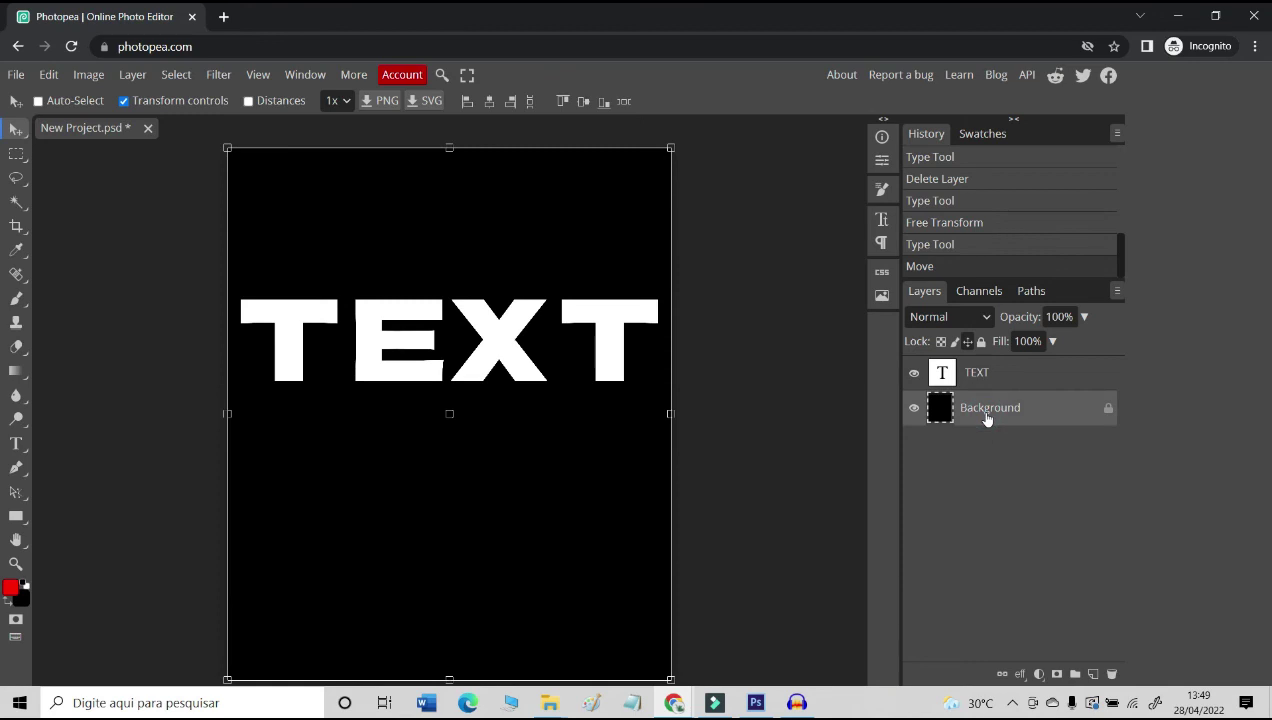
{"action": "left_click", "coordinate": [1070, 374]}
{"action": "right_click", "coordinate": [1081, 374]}
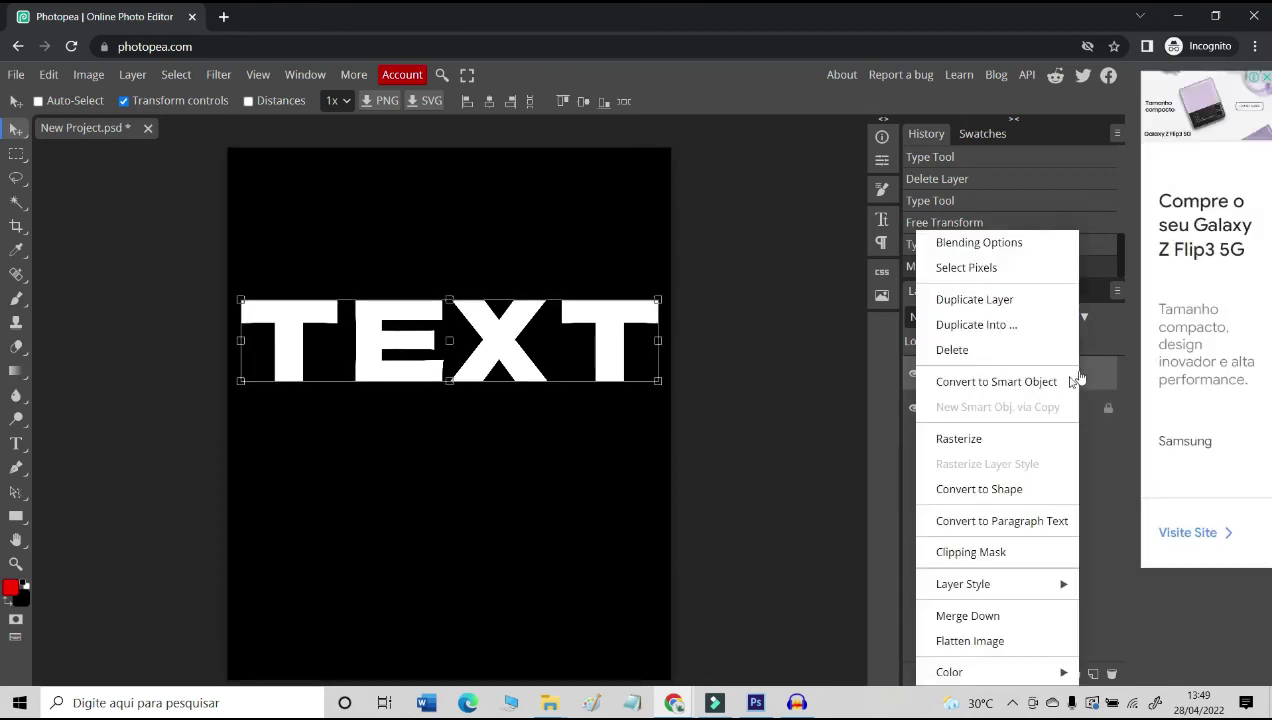
{"action": "left_click", "coordinate": [1022, 446]}
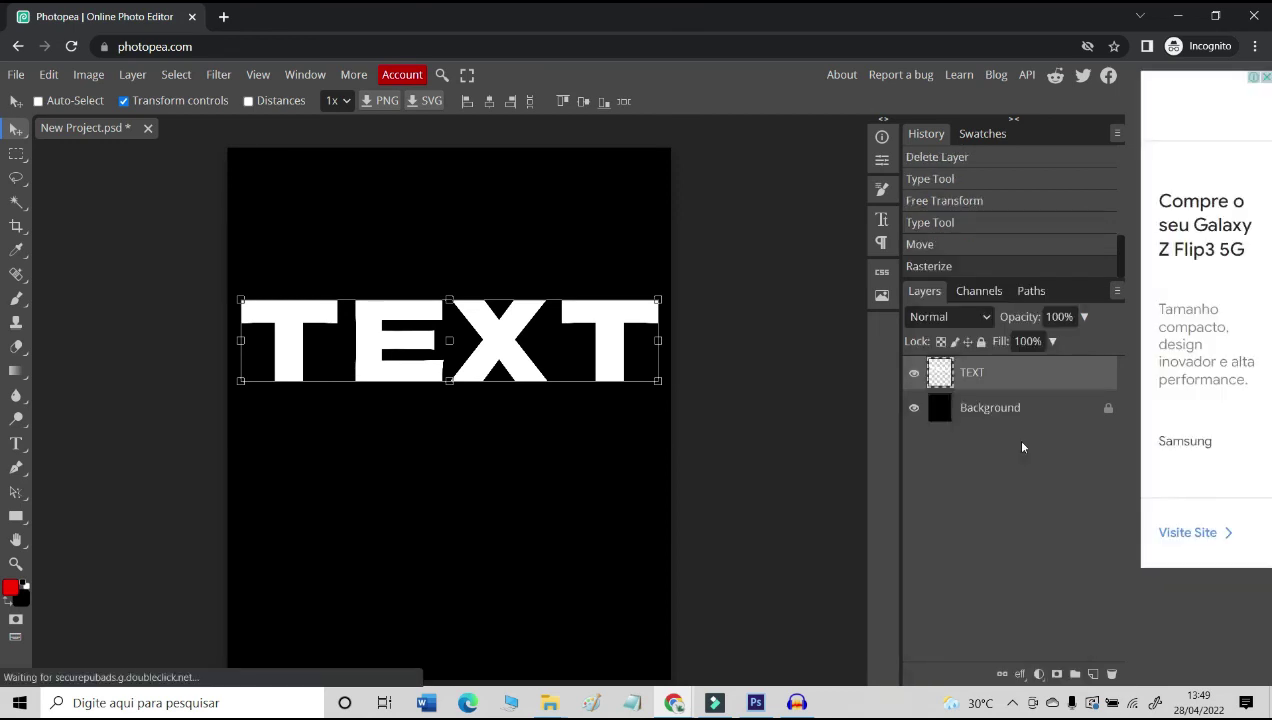